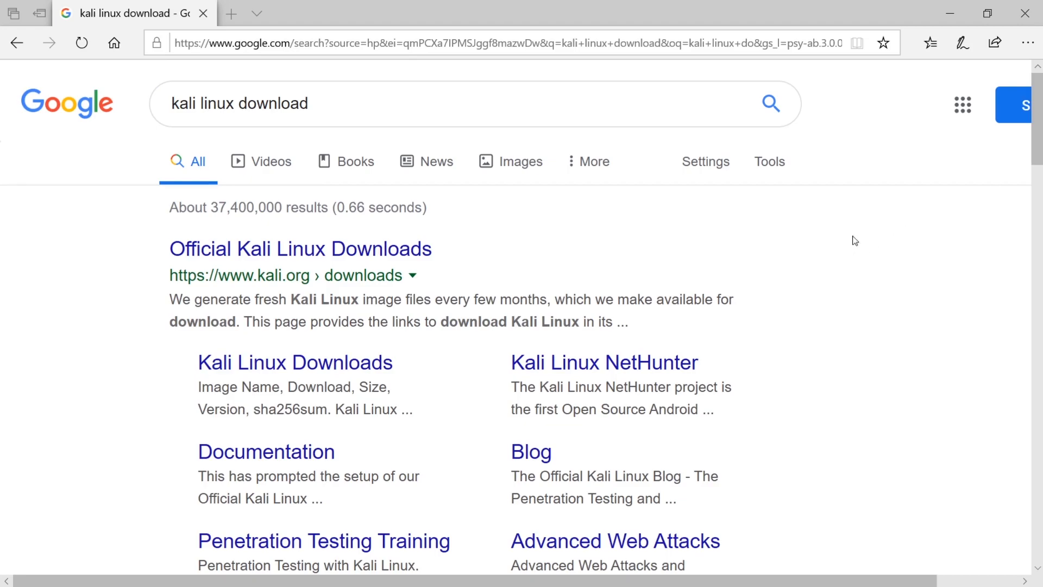
Open the Kali Linux Custom Image Downloads page by Offensive Security from the search results
{"action": "scroll", "coordinate": [866, 205], "scroll_direction": "down", "scroll_amount": 1}
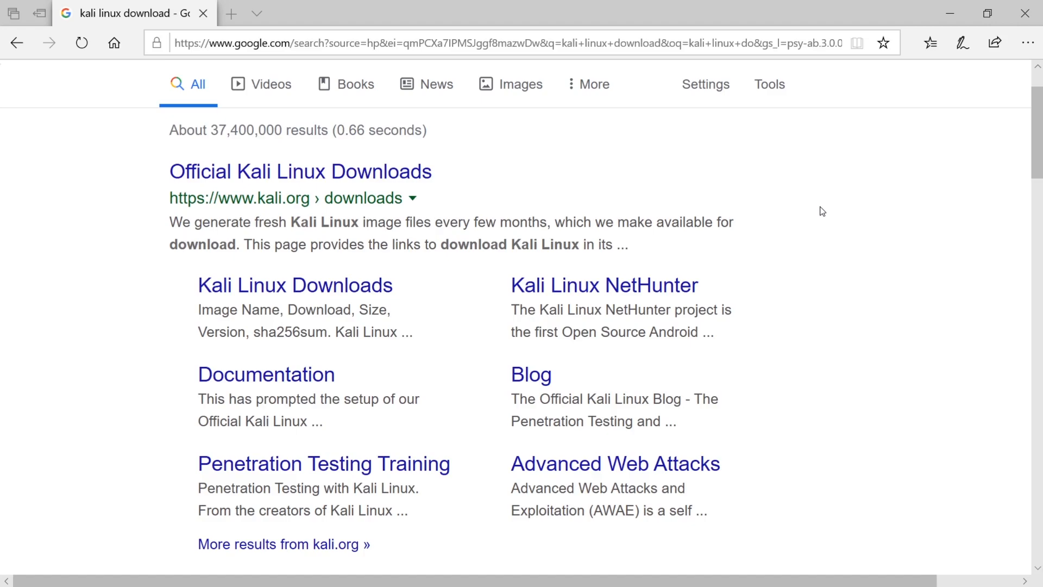
{"action": "scroll", "coordinate": [823, 212], "scroll_direction": "up", "scroll_amount": 2}
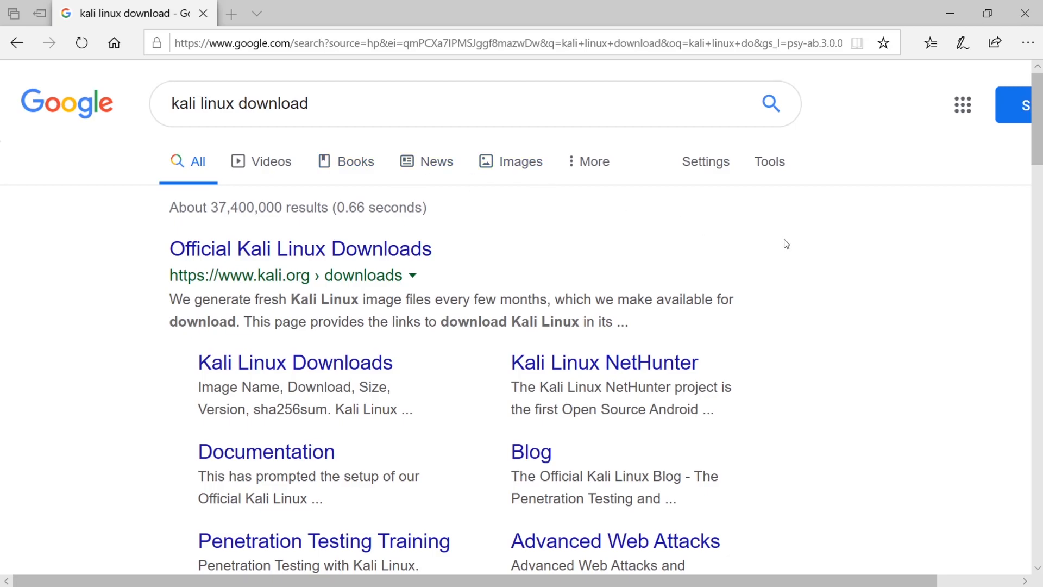
{"action": "scroll", "coordinate": [784, 242], "scroll_direction": "down", "scroll_amount": 5}
{"action": "scroll", "coordinate": [328, 195], "scroll_direction": "up", "scroll_amount": 3}
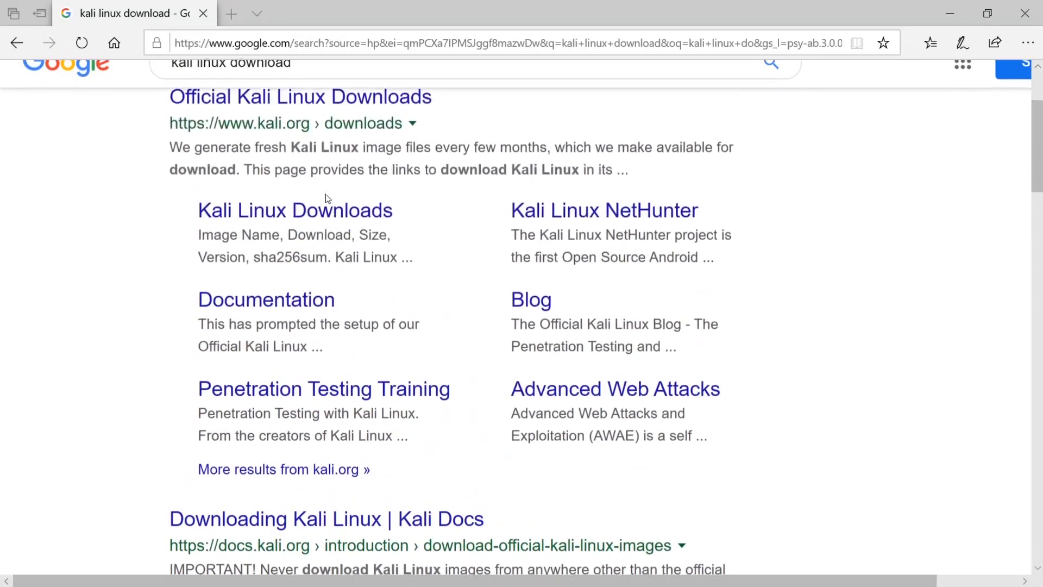
{"action": "scroll", "coordinate": [531, 239], "scroll_direction": "down", "scroll_amount": 6}
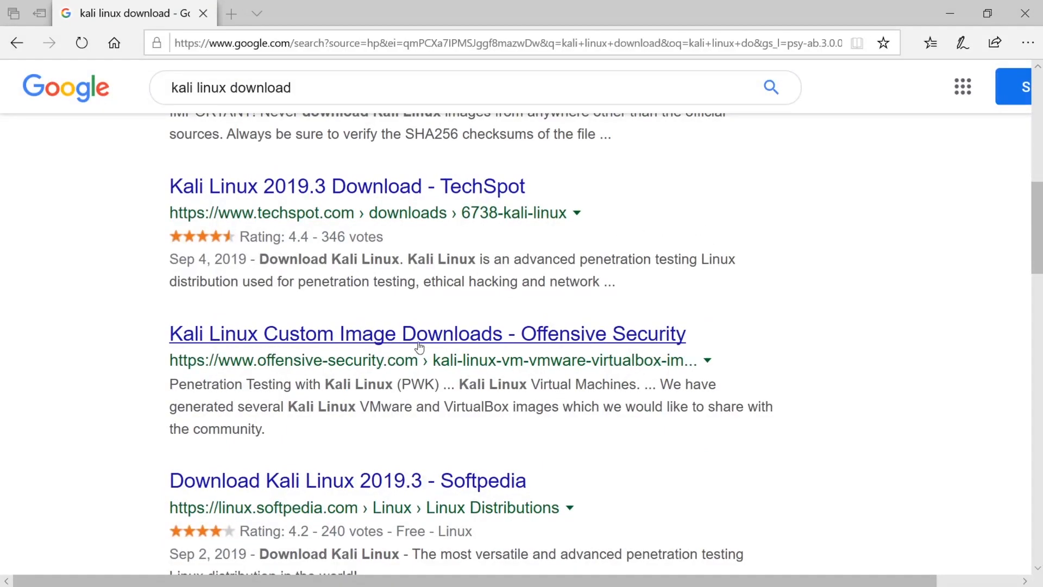
{"action": "left_click", "coordinate": [588, 340]}
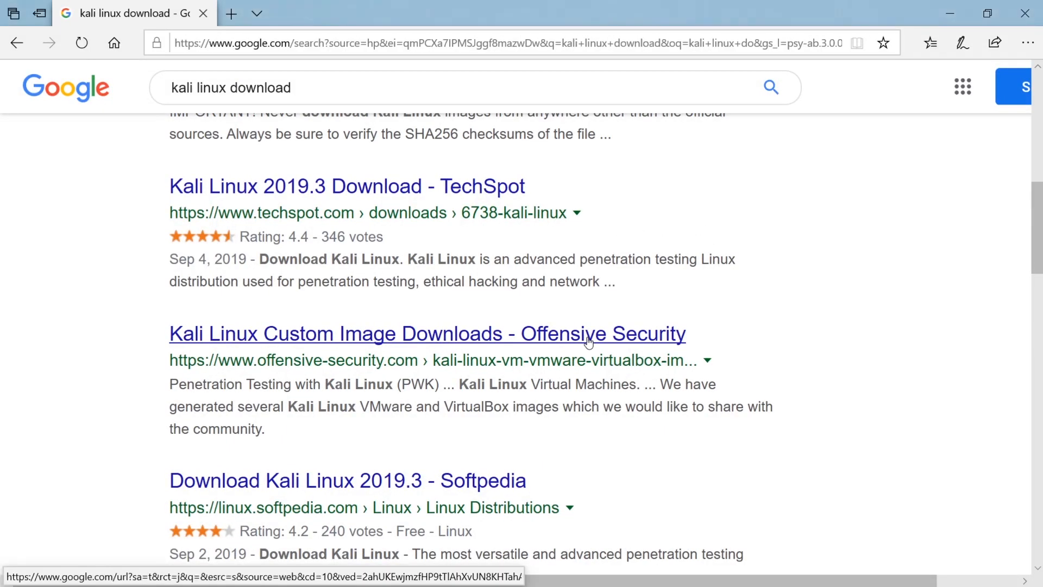
Examine the Kali Linux VMware and VirtualBox image lists, leaving the VMware list expanded
{"action": "scroll", "coordinate": [597, 320], "scroll_direction": "down", "scroll_amount": 12}
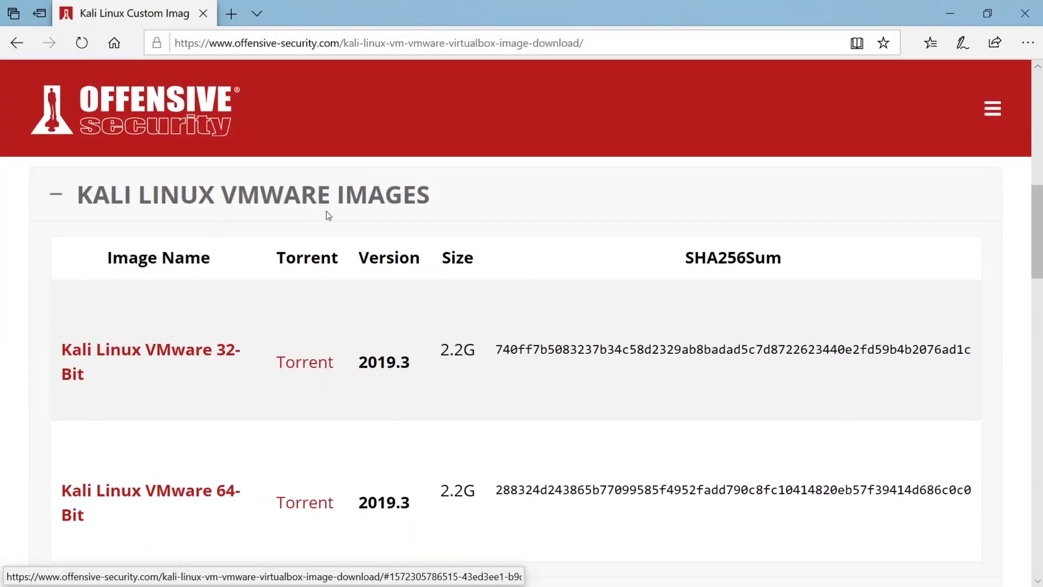
{"action": "scroll", "coordinate": [252, 217], "scroll_direction": "down", "scroll_amount": 5}
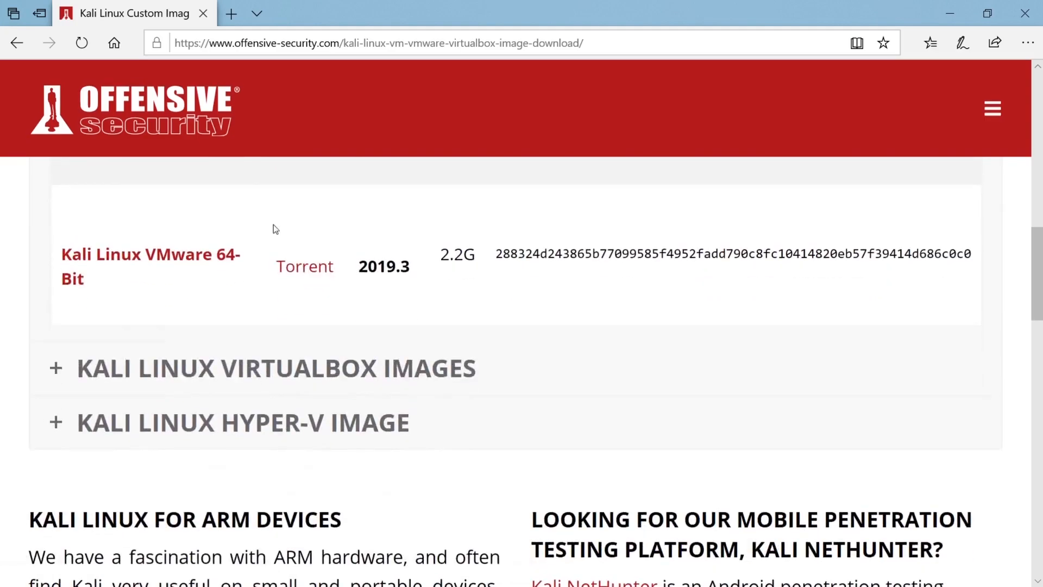
{"action": "scroll", "coordinate": [266, 226], "scroll_direction": "up", "scroll_amount": 3}
{"action": "scroll", "coordinate": [256, 247], "scroll_direction": "up", "scroll_amount": 2}
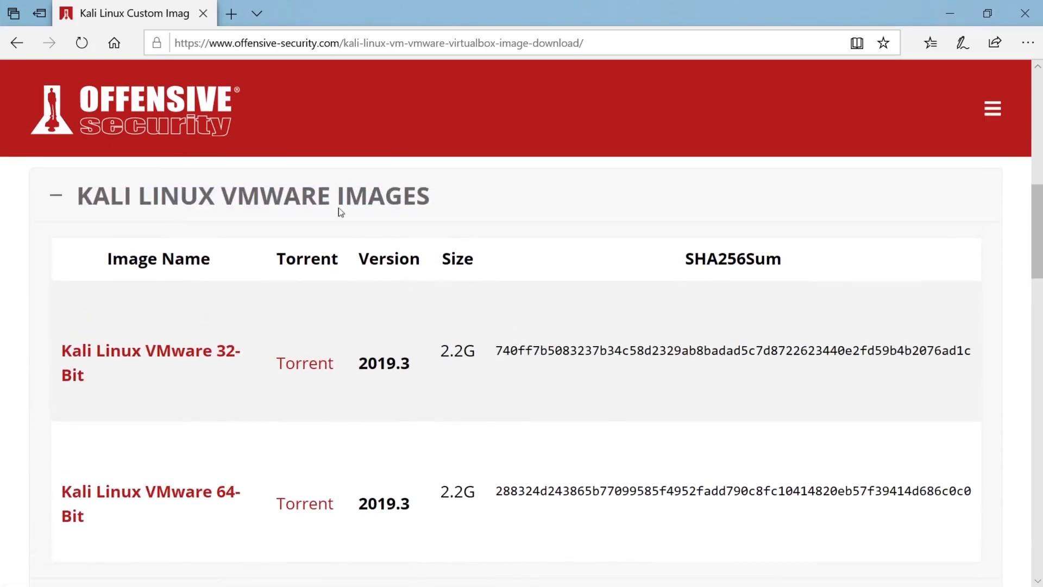
{"action": "scroll", "coordinate": [291, 266], "scroll_direction": "down", "scroll_amount": 3}
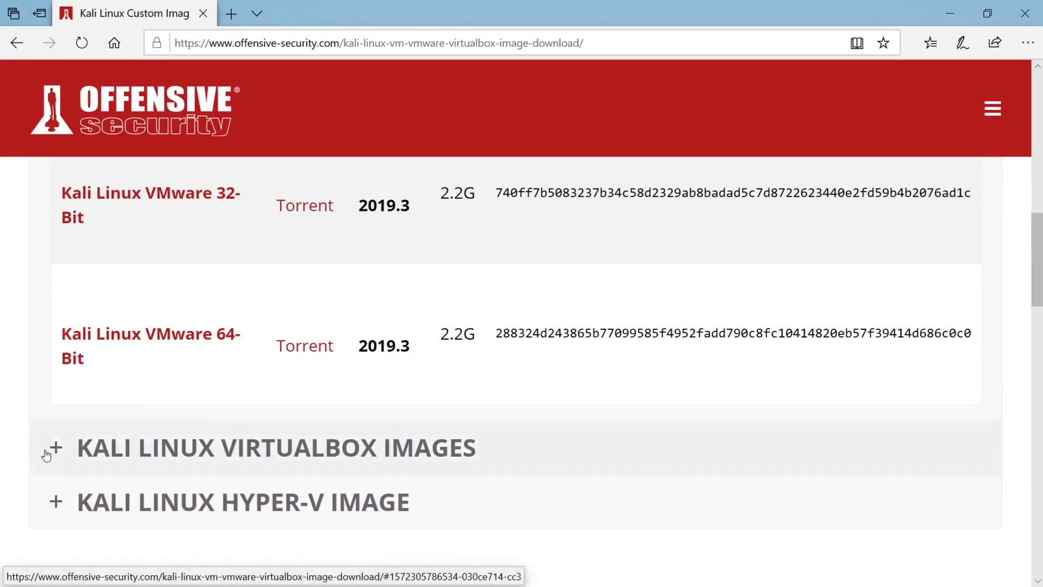
{"action": "left_click", "coordinate": [67, 447]}
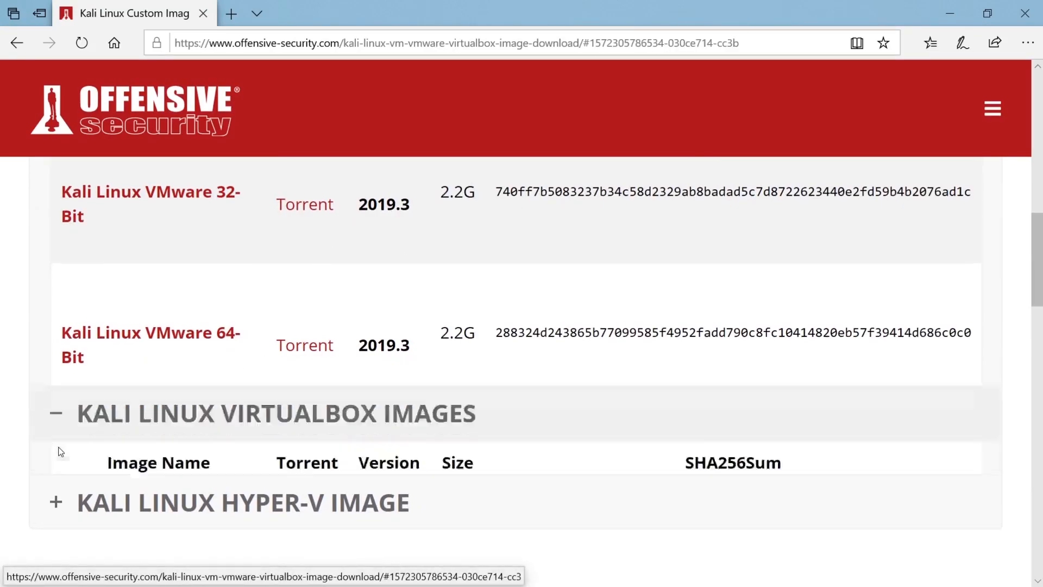
{"action": "scroll", "coordinate": [189, 319], "scroll_direction": "up", "scroll_amount": 5}
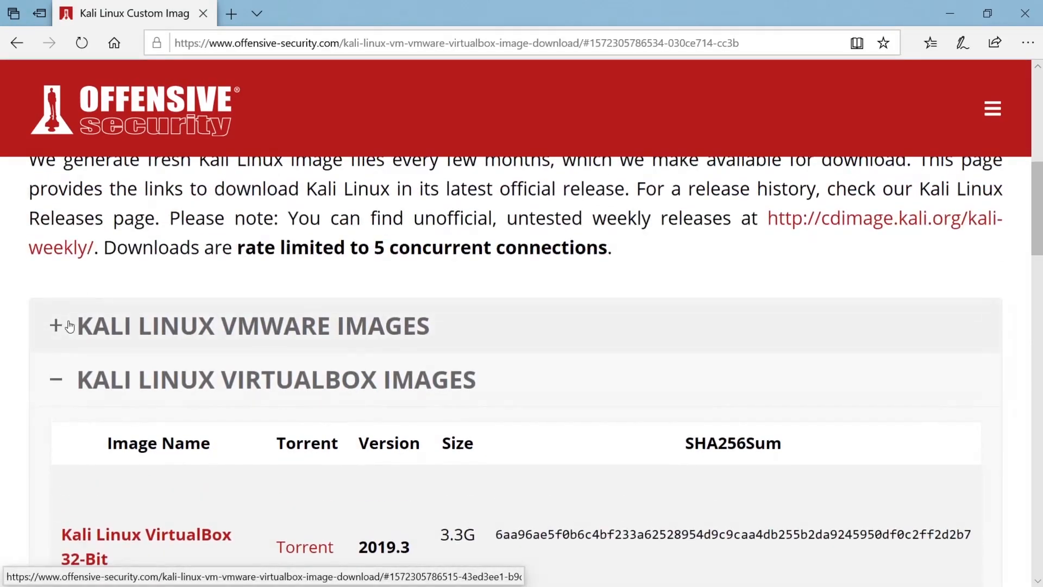
{"action": "left_click", "coordinate": [56, 325]}
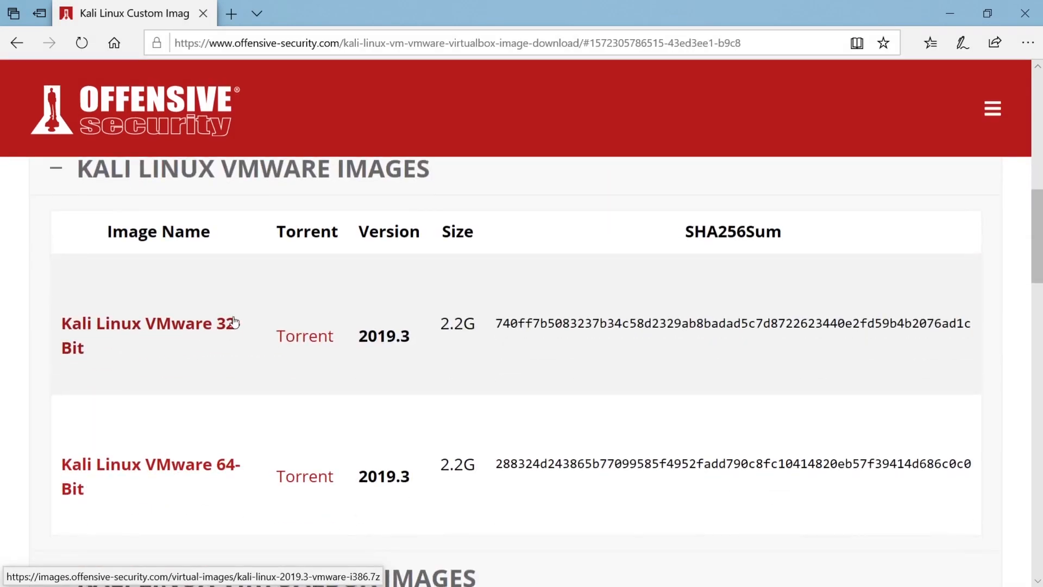
Download and save the Kali Linux VMware 64-Bit image, and open the downloaded kali-linux-2019.3-vmware-amd64.7z archive
{"action": "left_click", "coordinate": [215, 469]}
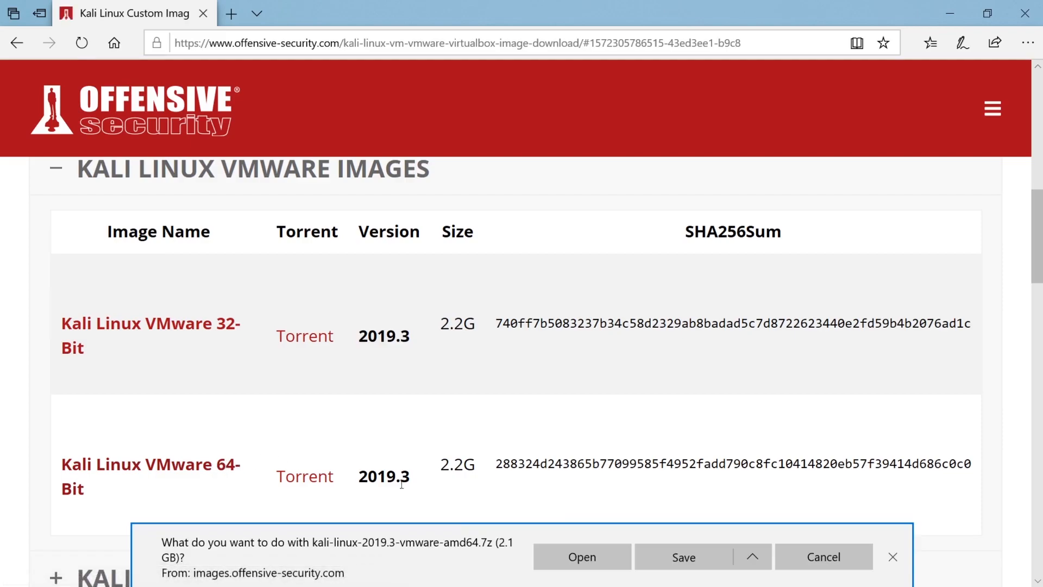
{"action": "left_click", "coordinate": [650, 561]}
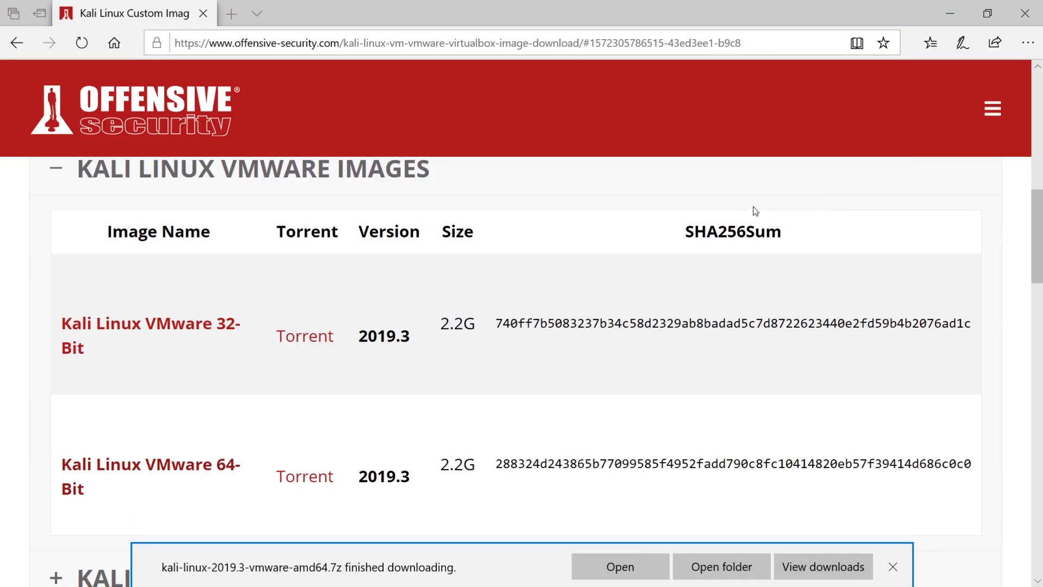
{"action": "left_click", "coordinate": [632, 573]}
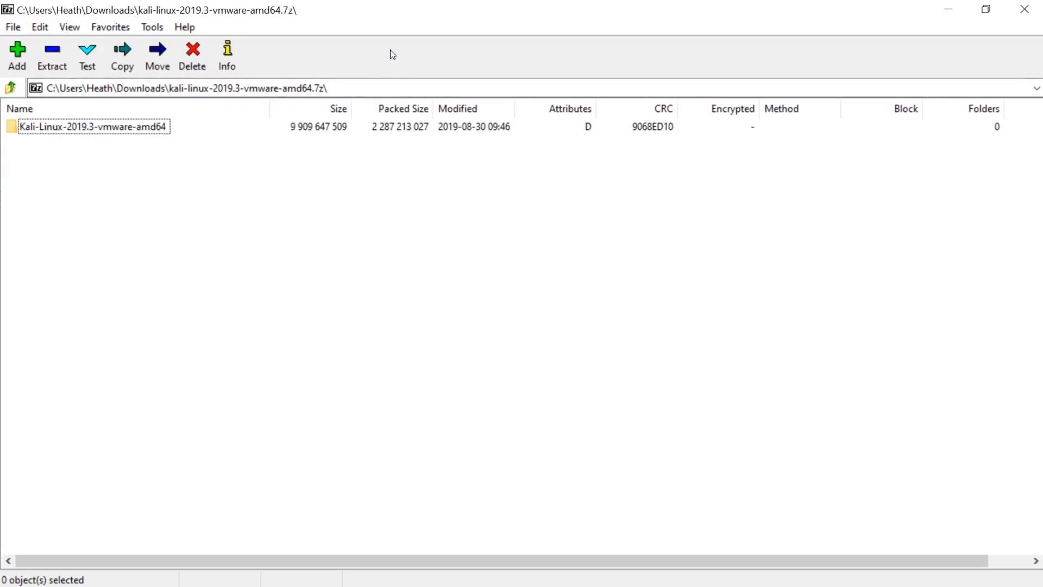
Search Google for "7zip download" in a new browser tab, open the official 7-Zip download page and highlight the 64-bit Windows x64 entry
{"action": "left_click", "coordinate": [949, 9]}
{"action": "left_click", "coordinate": [231, 13]}
{"action": "type", "text": "go"}
{"action": "key", "text": "Return"}
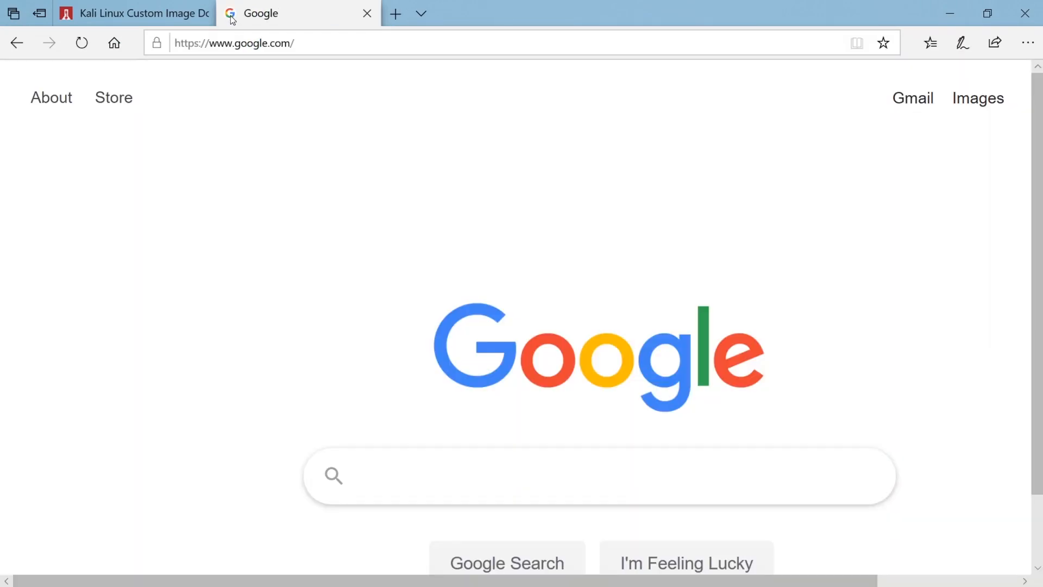
{"action": "type", "text": "7zip download"}
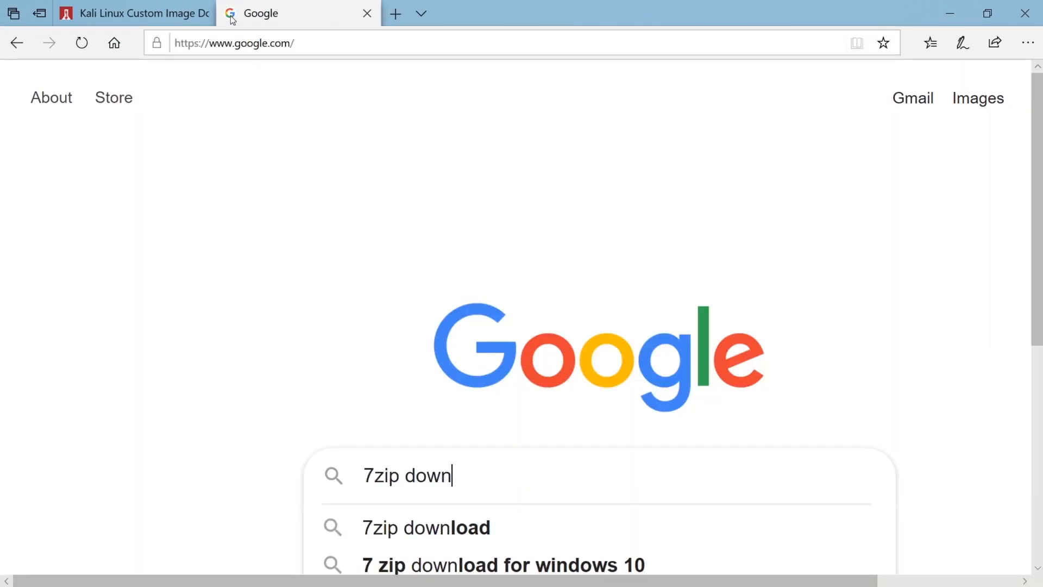
{"action": "key", "text": "Return"}
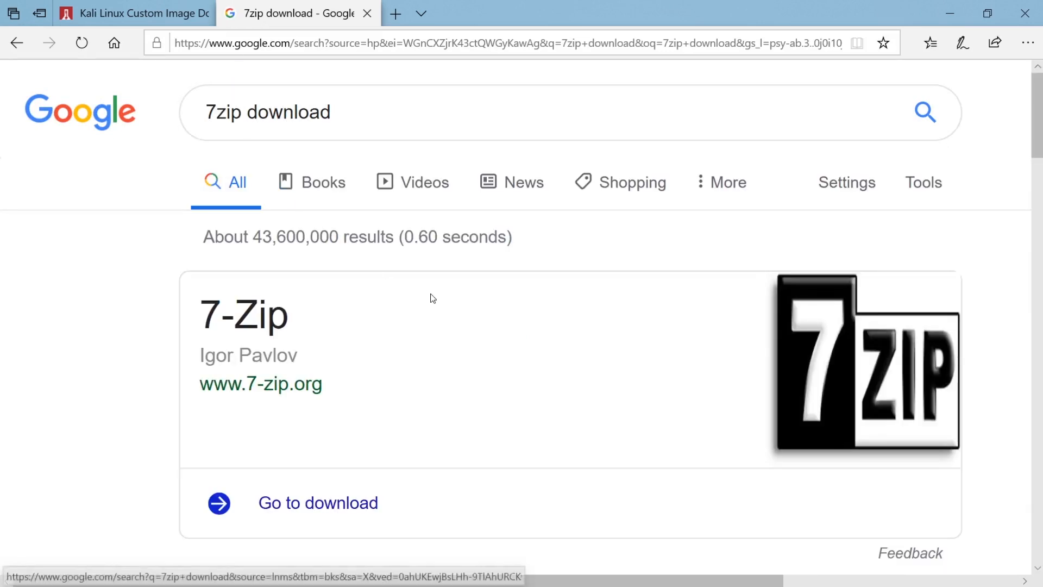
{"action": "scroll", "coordinate": [429, 297], "scroll_direction": "down", "scroll_amount": 5}
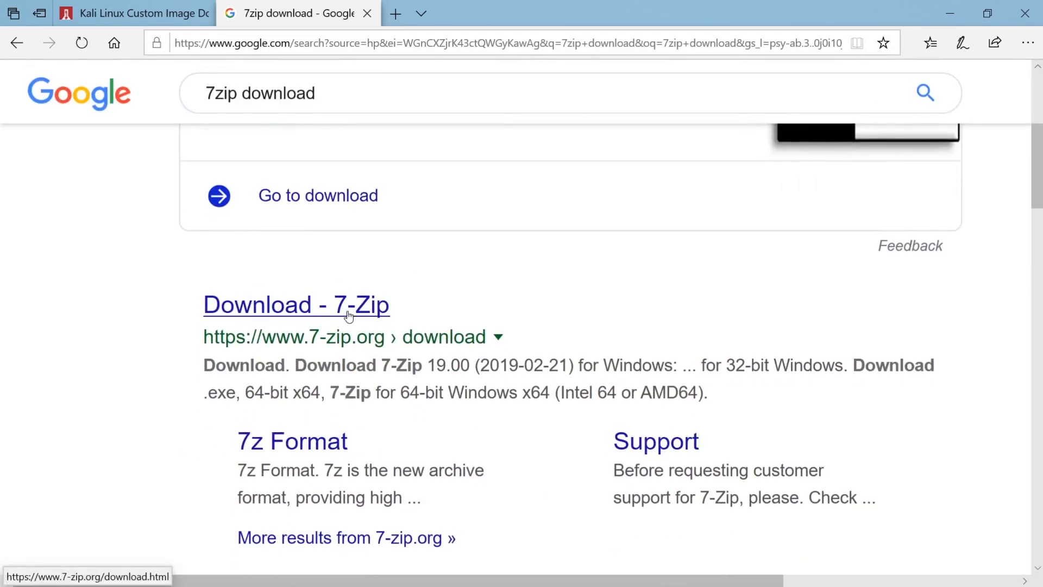
{"action": "left_click", "coordinate": [283, 307]}
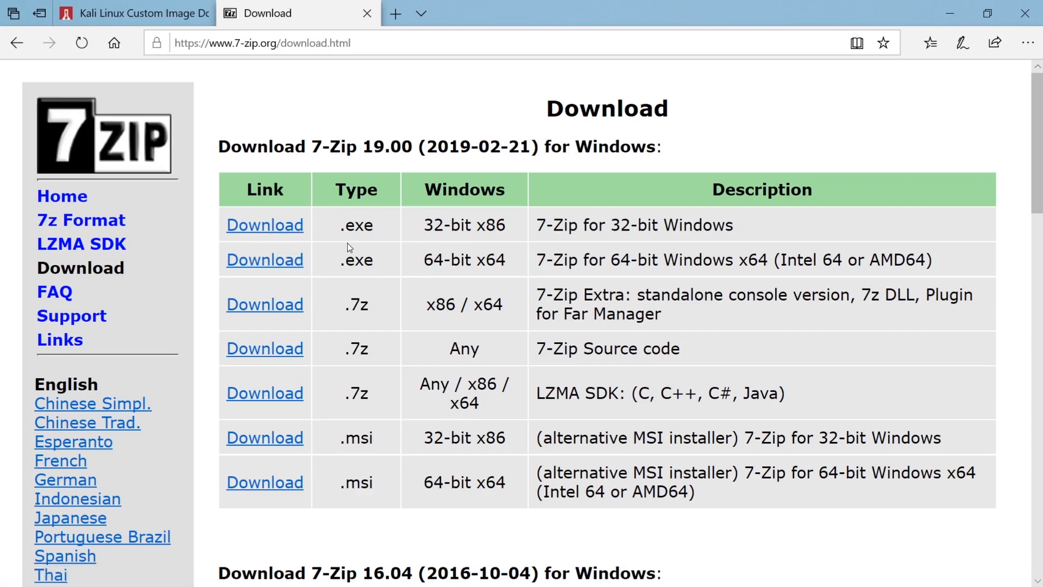
{"action": "left_click_drag", "start_coordinate": [930, 260], "coordinate": [557, 266]}
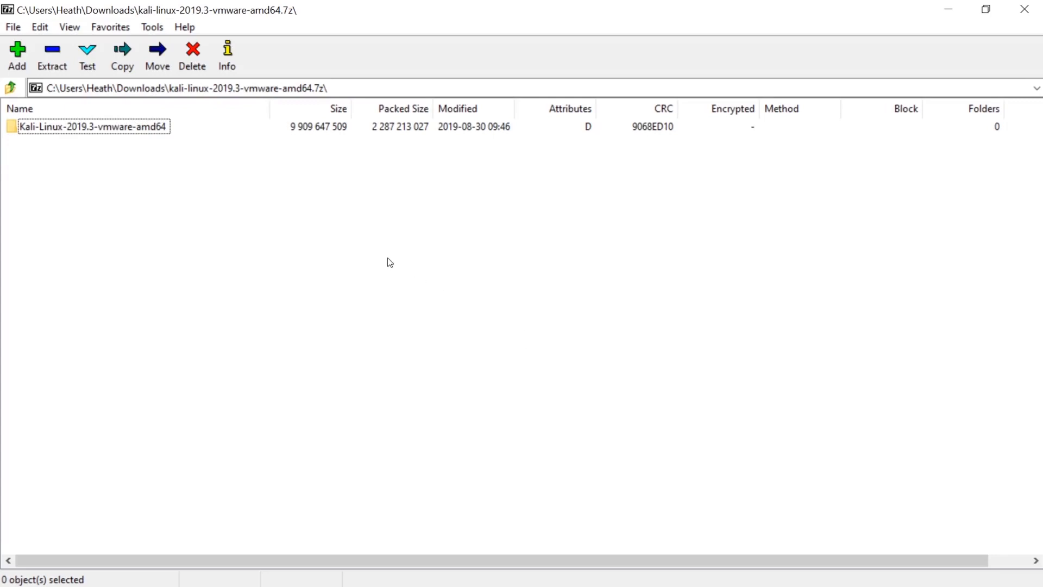
Switch to VMware Workstation 15 Player, open the Kali-Linux-2019.3-vmware-amd64 virtual machine from its folder in Downloads and maximize the player window
{"action": "left_click", "coordinate": [93, 129]}
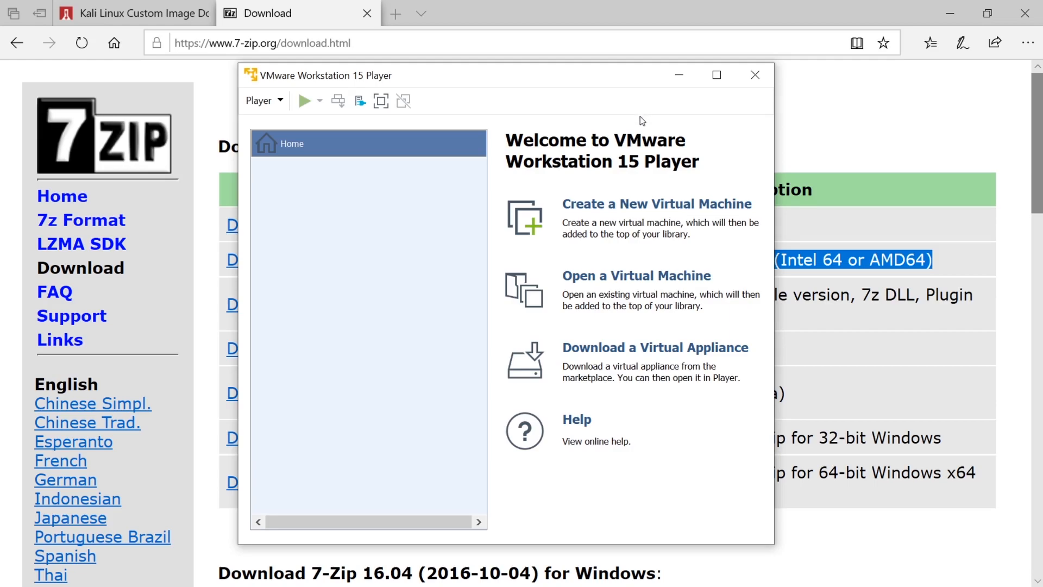
{"action": "left_click", "coordinate": [590, 278]}
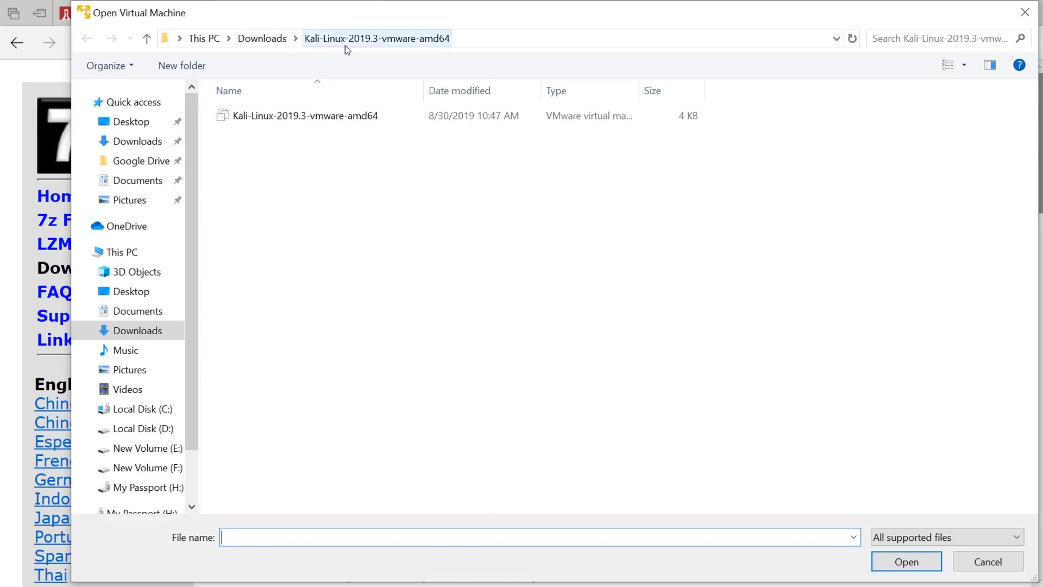
{"action": "double_click", "coordinate": [304, 116]}
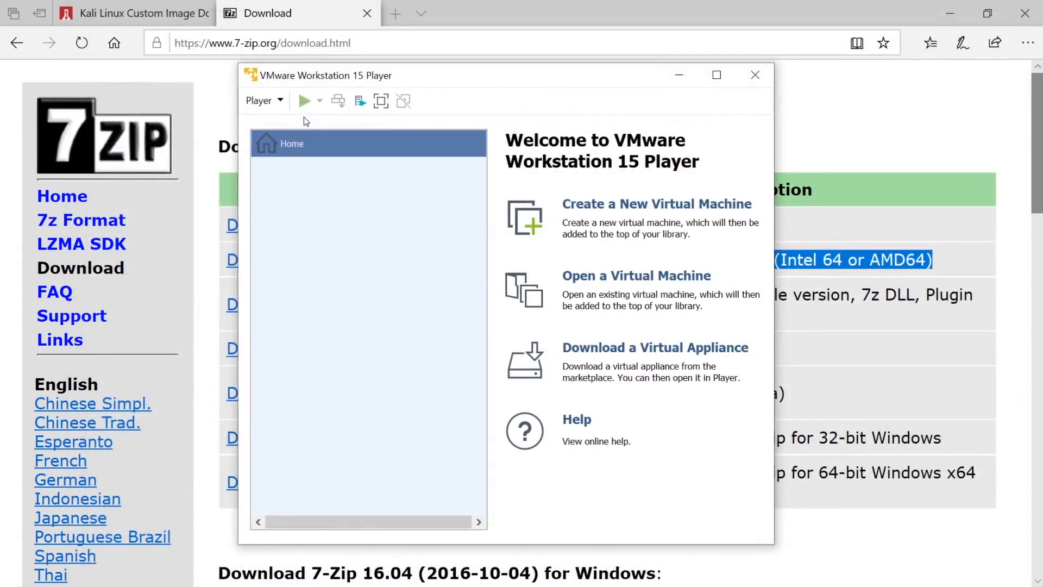
{"action": "left_click_drag", "start_coordinate": [470, 76], "coordinate": [444, 61]}
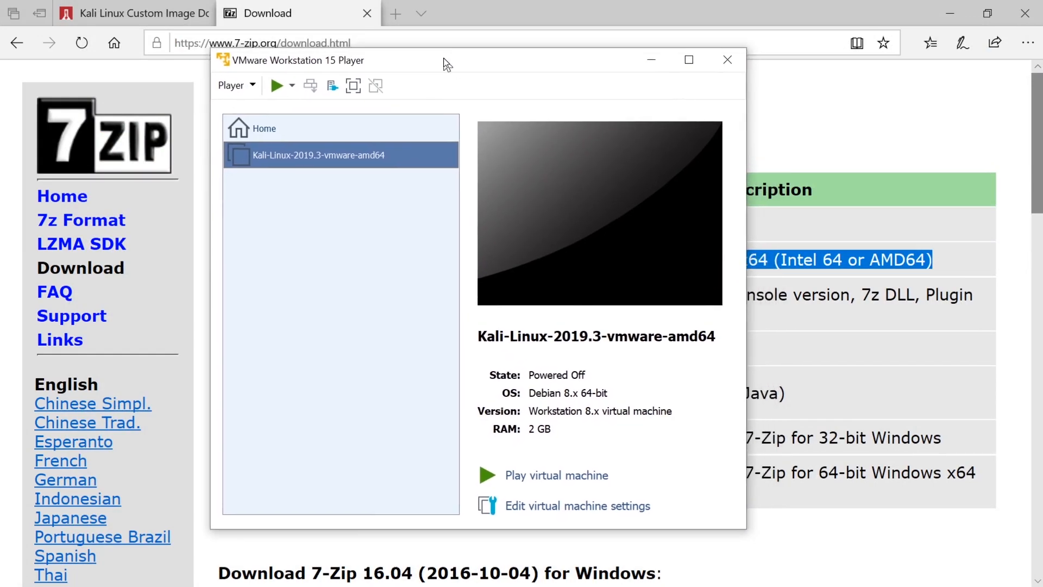
{"action": "double_click", "coordinate": [445, 61]}
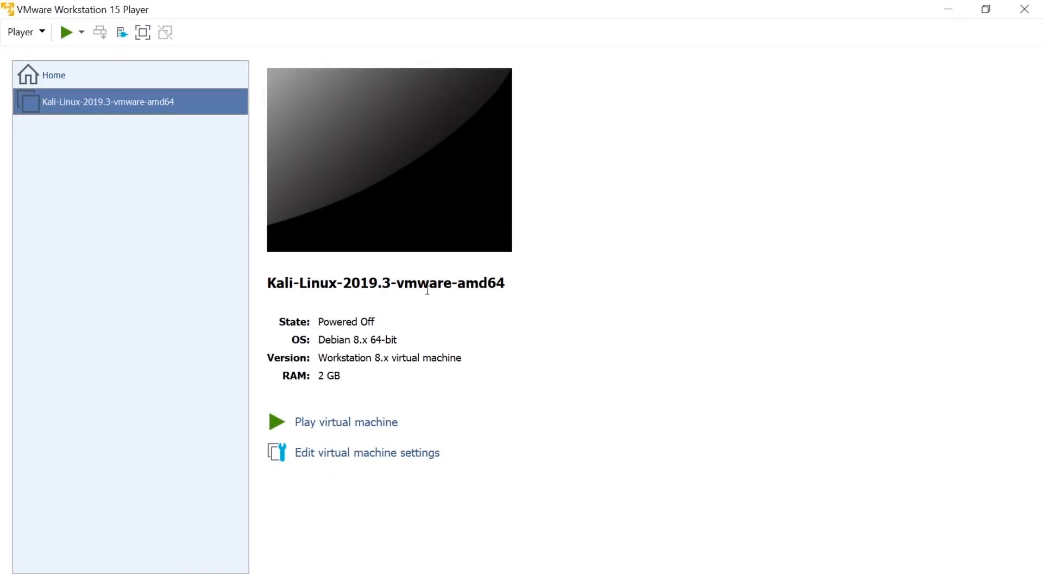
Set the Kali virtual machine's memory to 4096 MB, check its network adapter settings and save the configuration
{"action": "left_click", "coordinate": [372, 456]}
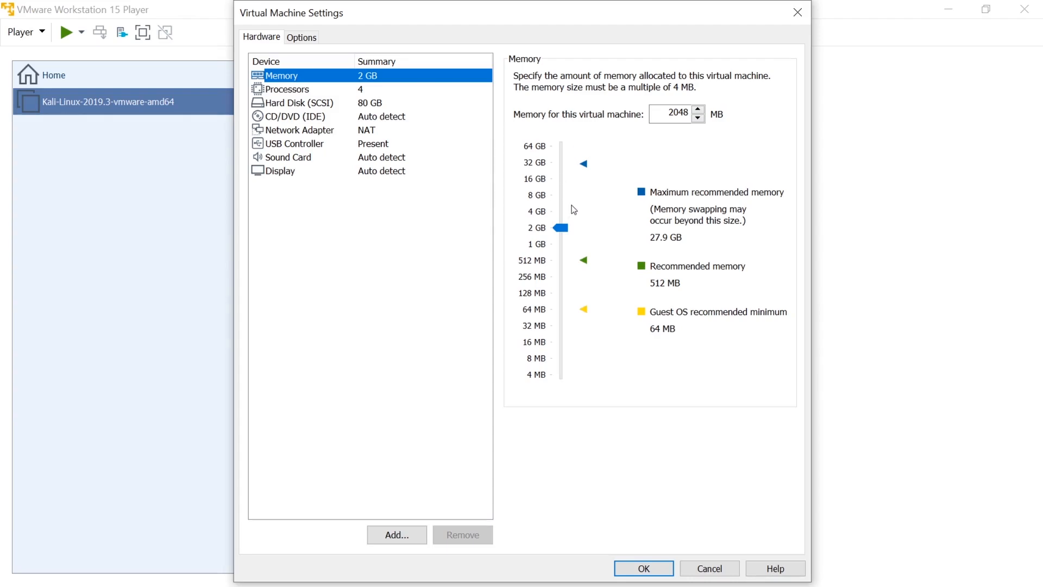
{"action": "left_click_drag", "start_coordinate": [562, 229], "coordinate": [565, 215]}
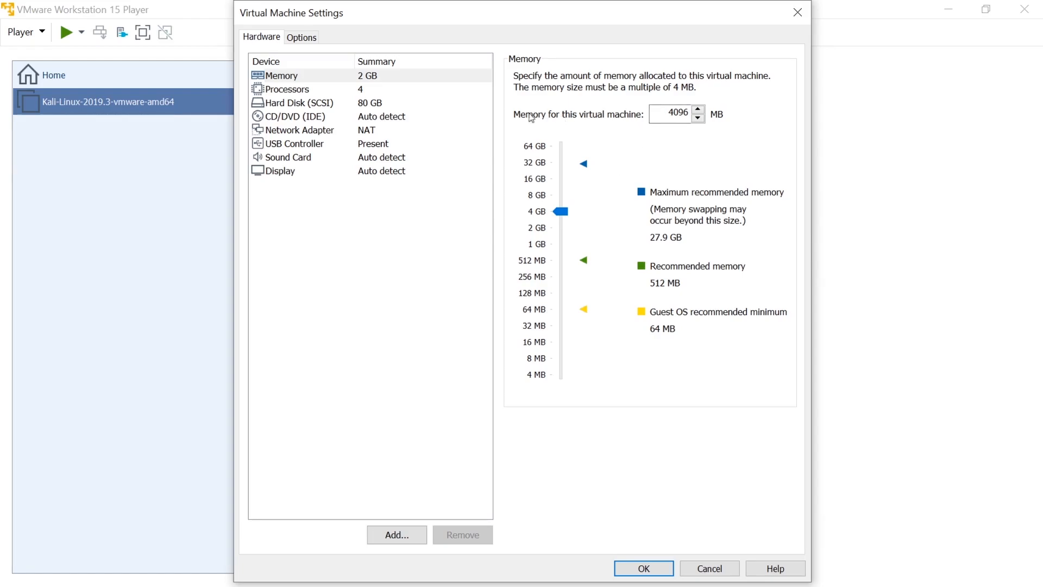
{"action": "left_click", "coordinate": [364, 133]}
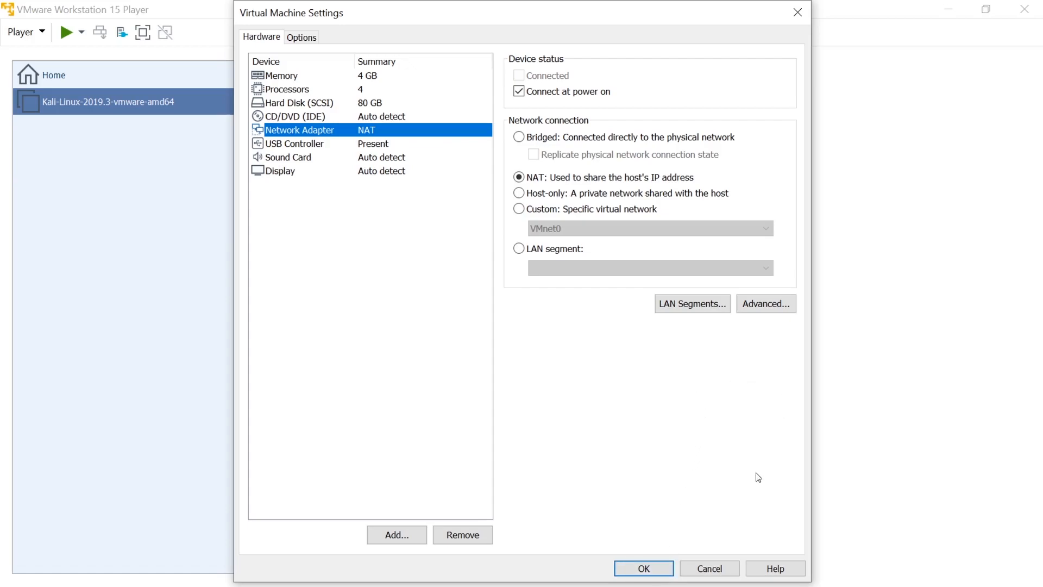
{"action": "left_click", "coordinate": [646, 568]}
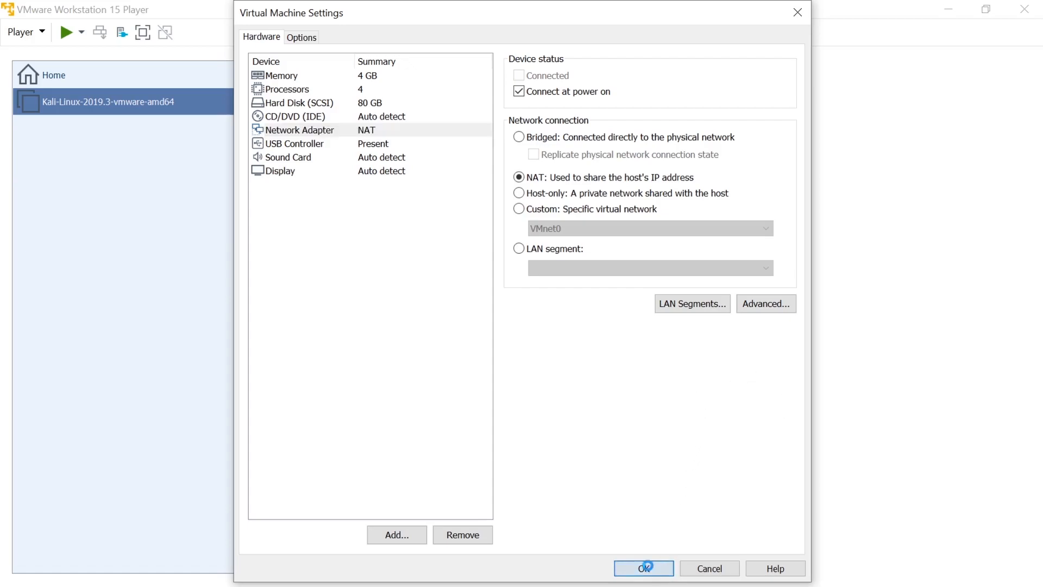
Start the Kali virtual machine, answer that it was copied, and switch it to full screen
{"action": "left_click", "coordinate": [67, 33]}
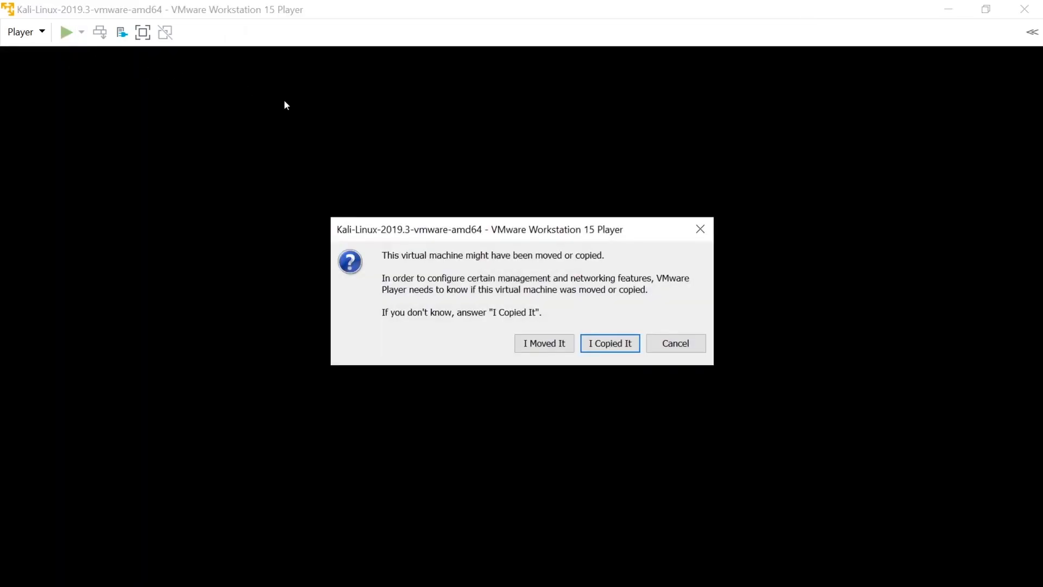
{"action": "left_click", "coordinate": [616, 345]}
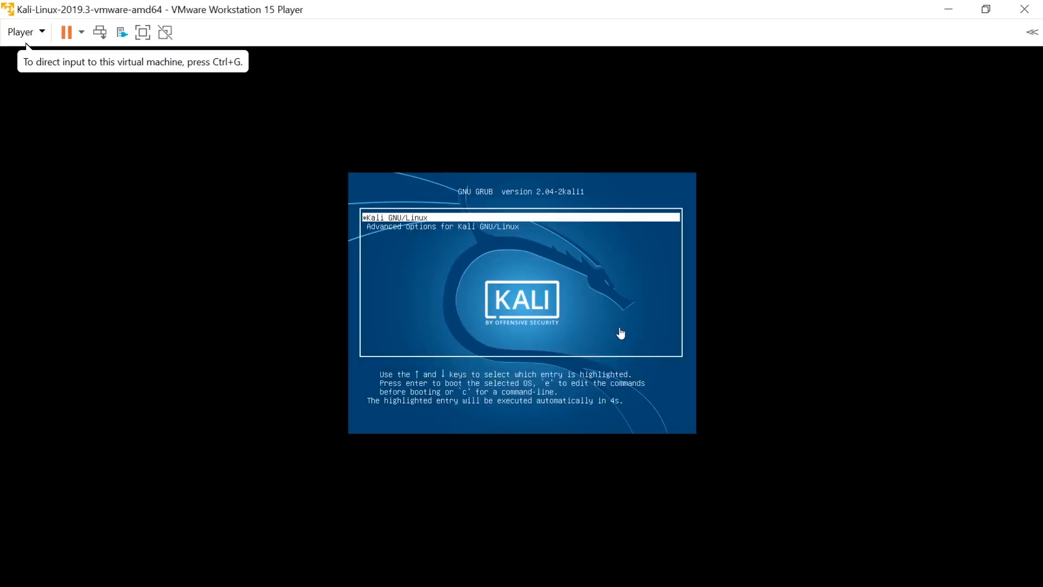
{"action": "left_click", "coordinate": [140, 36]}
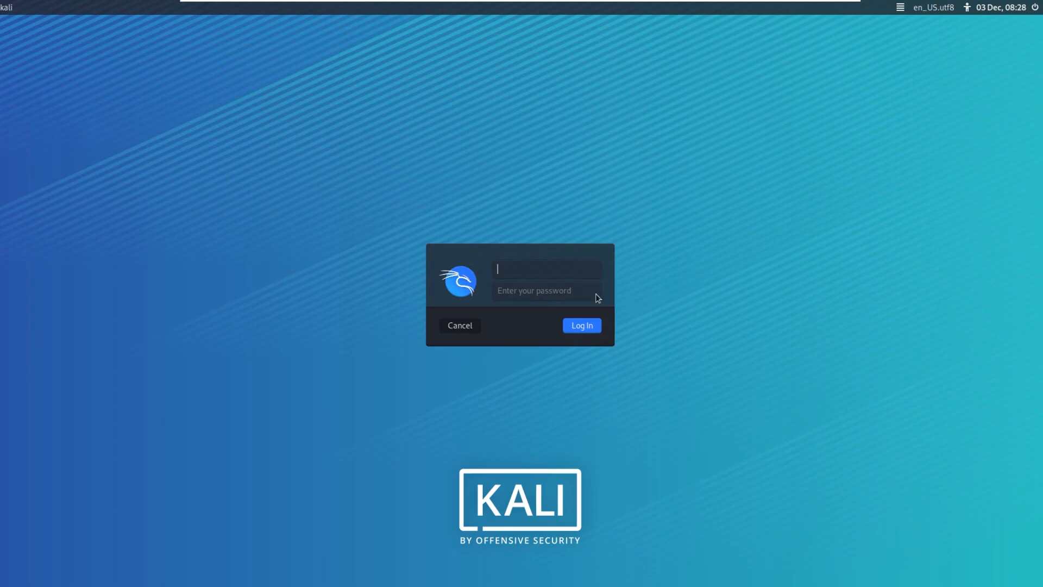
Log in to Kali with the username kali and the account password
{"action": "type", "text": "kali"}
{"action": "key", "text": "Tab"}
{"action": "type", "text": "kali"}
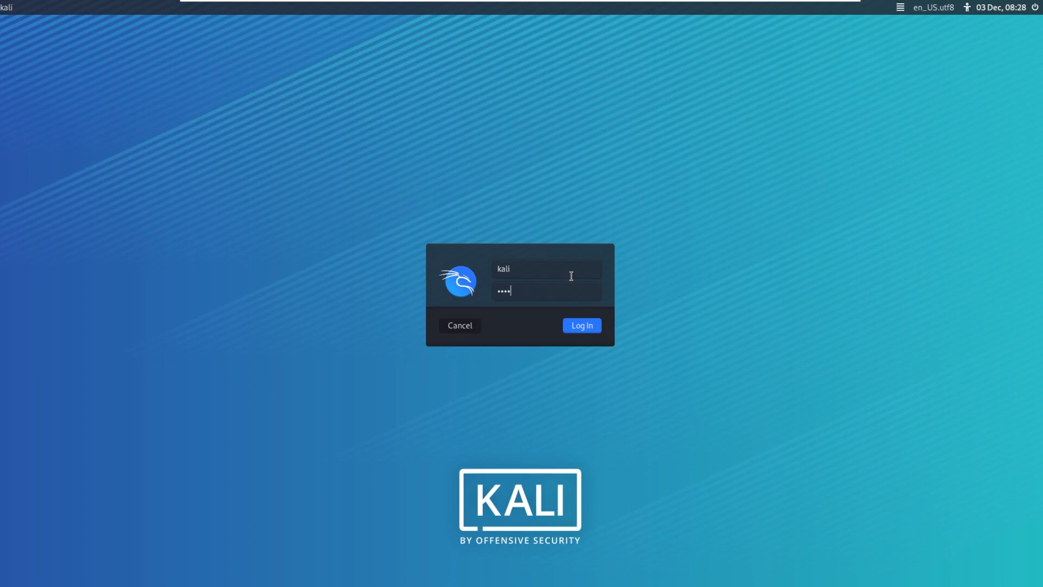